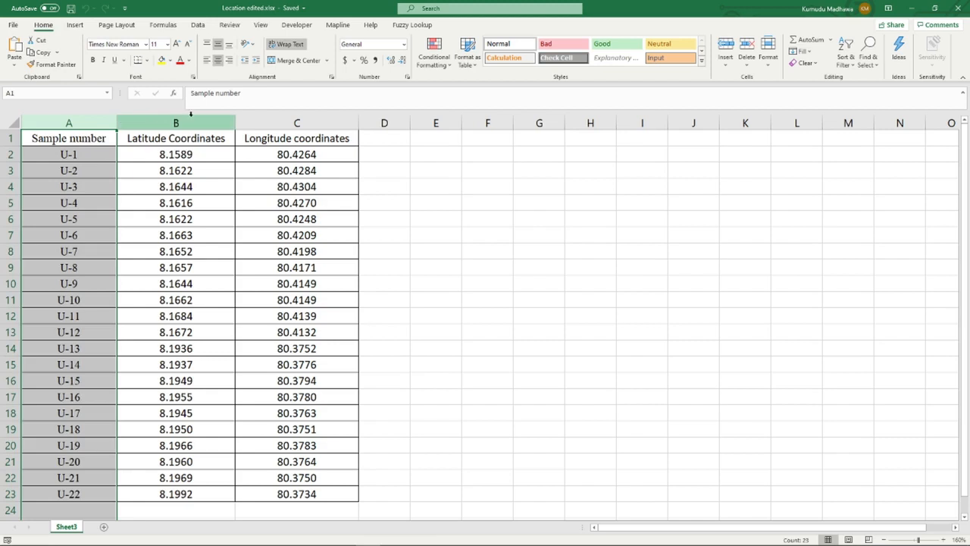
# Examine the sample number, latitude and longitude columns, their header row and the neighbouring empty cells in the sheet.
pyautogui.click(199, 113)
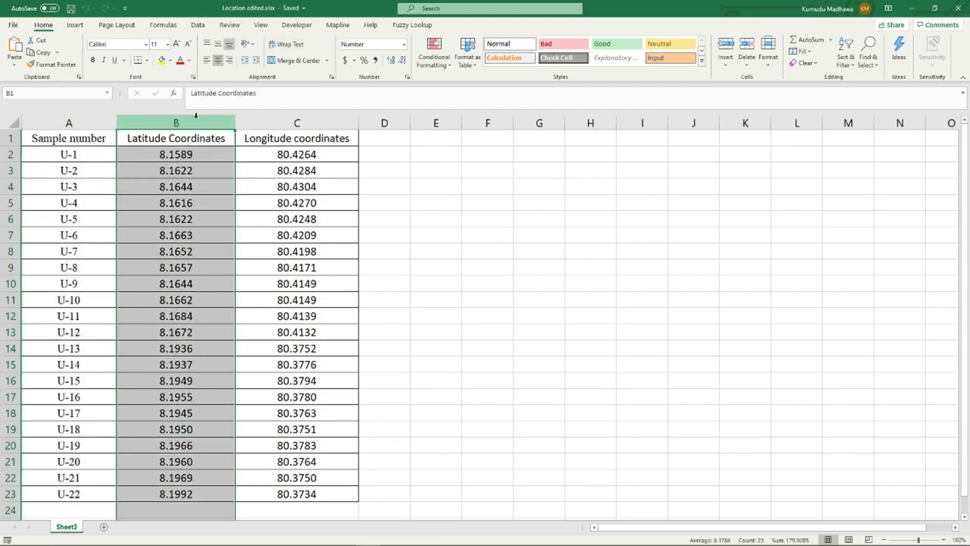
pyautogui.click(258, 119)
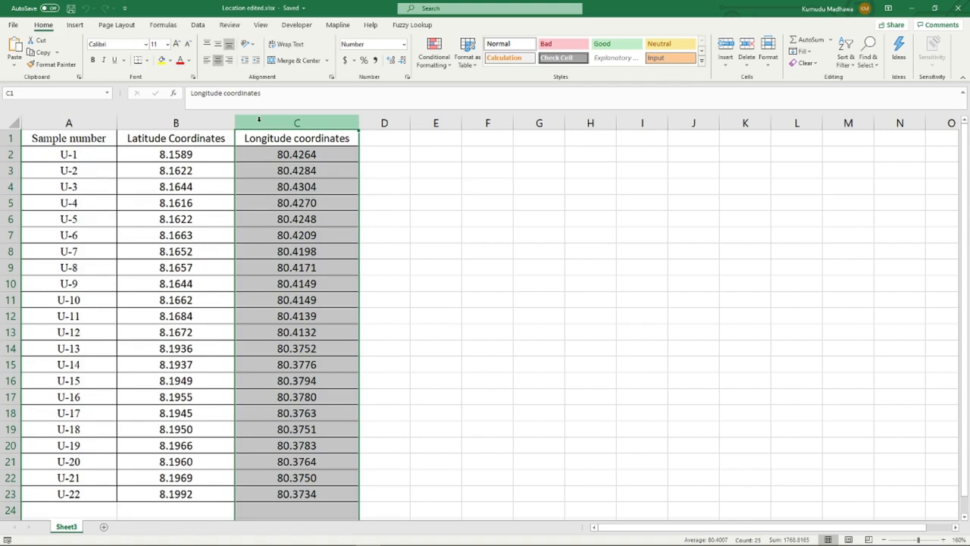
pyautogui.click(386, 154)
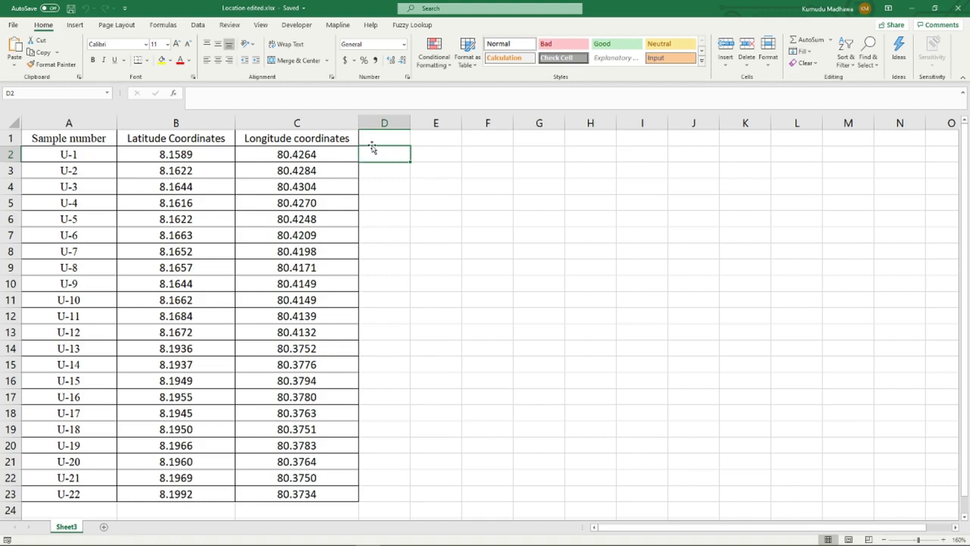
pyautogui.click(78, 155)
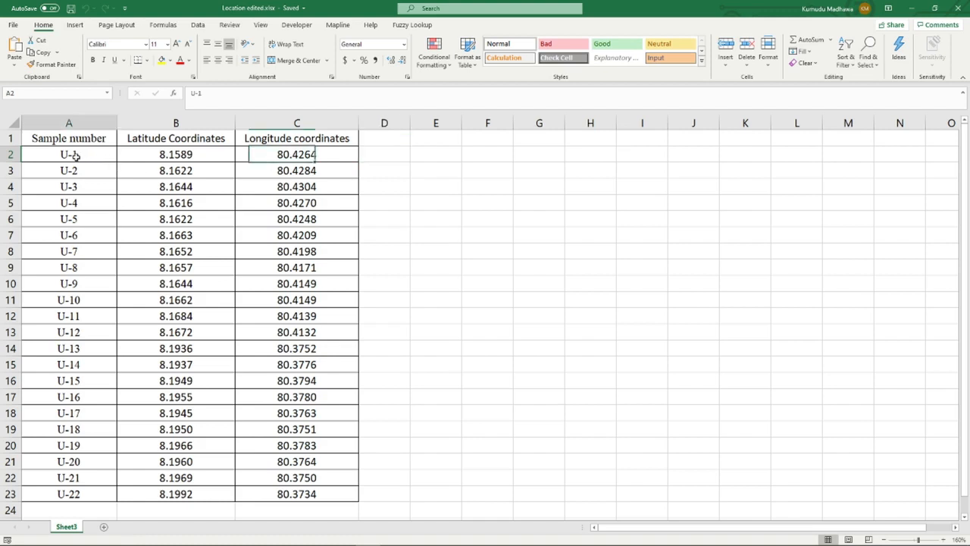
pyautogui.click(76, 171)
pyautogui.click(74, 187)
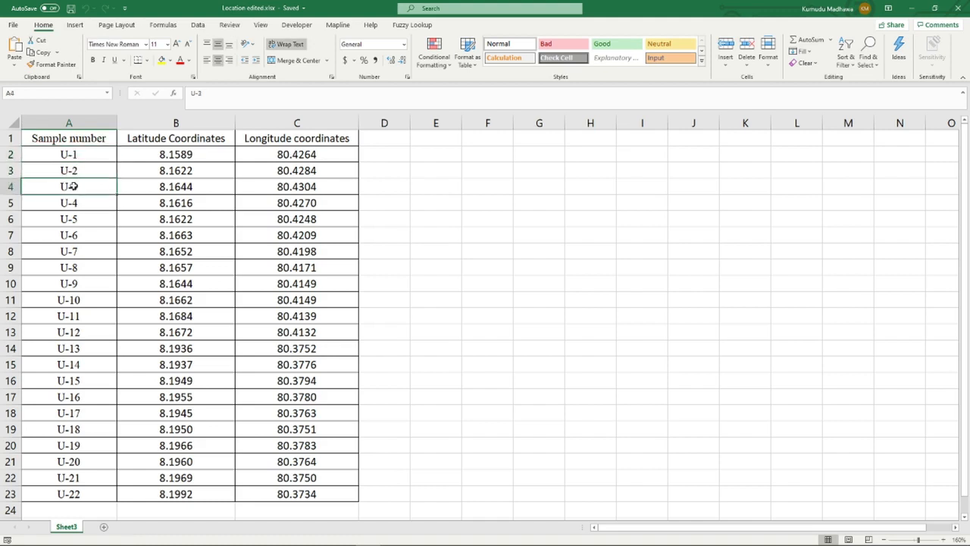
pyautogui.click(394, 138)
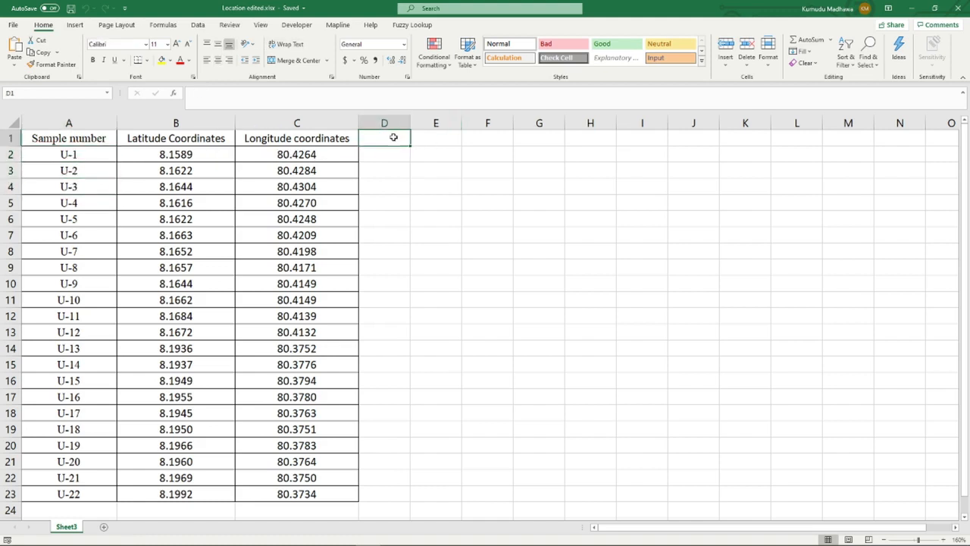
pyautogui.click(422, 138)
pyautogui.click(480, 137)
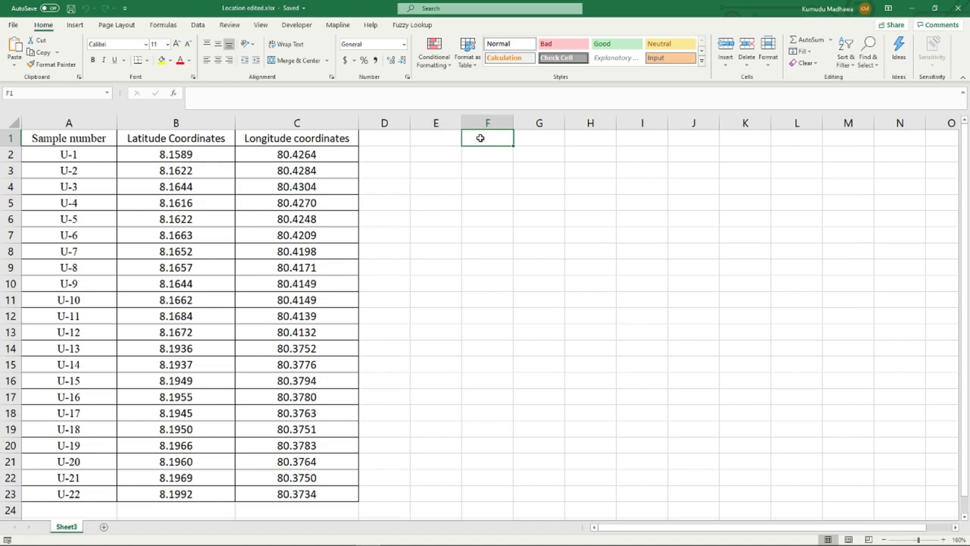
pyautogui.click(400, 140)
pyautogui.click(429, 140)
pyautogui.click(481, 139)
pyautogui.moveTo(87, 139); pyautogui.dragTo(301, 140)
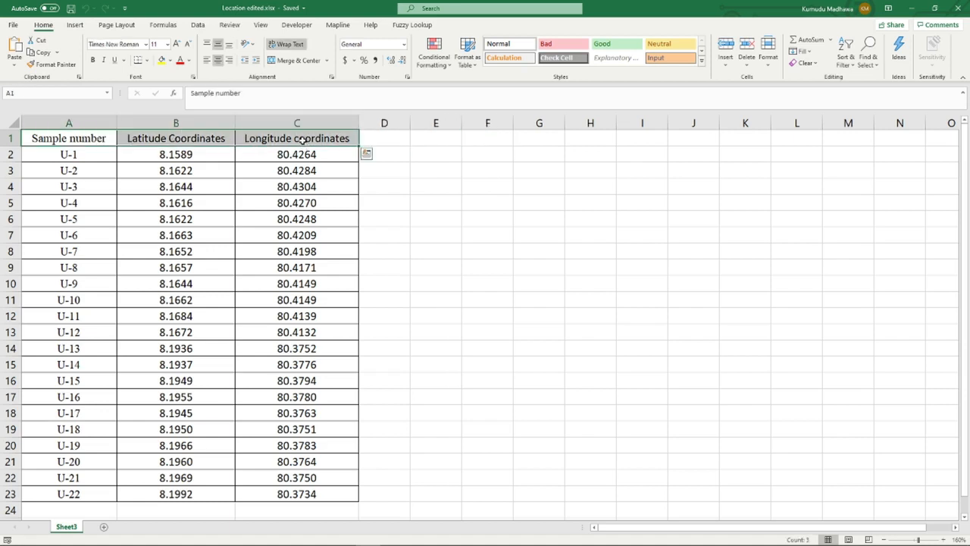
pyautogui.click(415, 139)
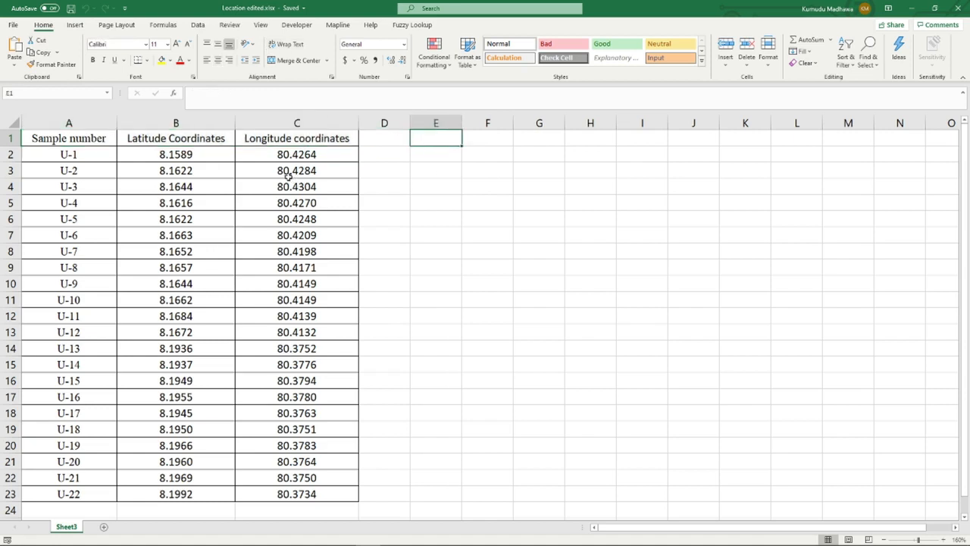
pyautogui.moveTo(96, 138); pyautogui.dragTo(281, 133)
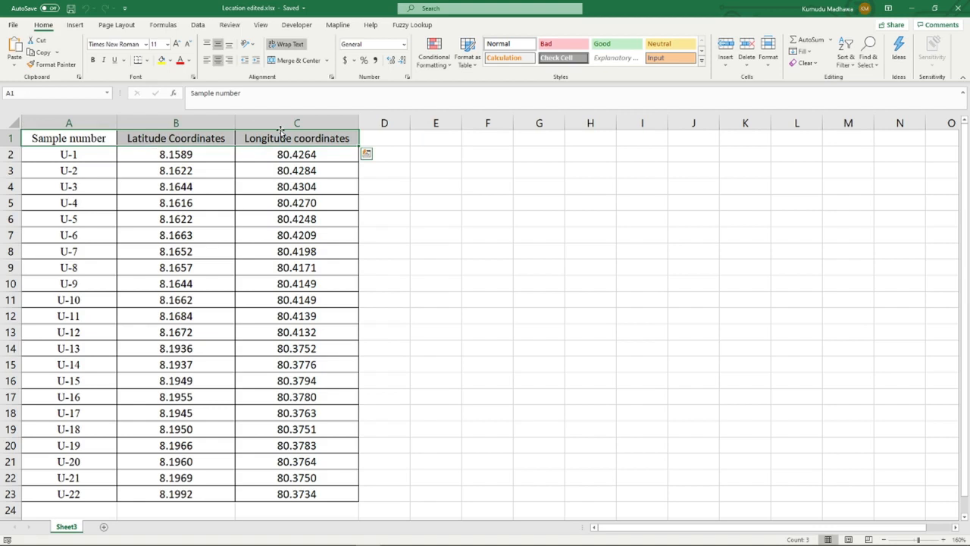
pyautogui.click(471, 141)
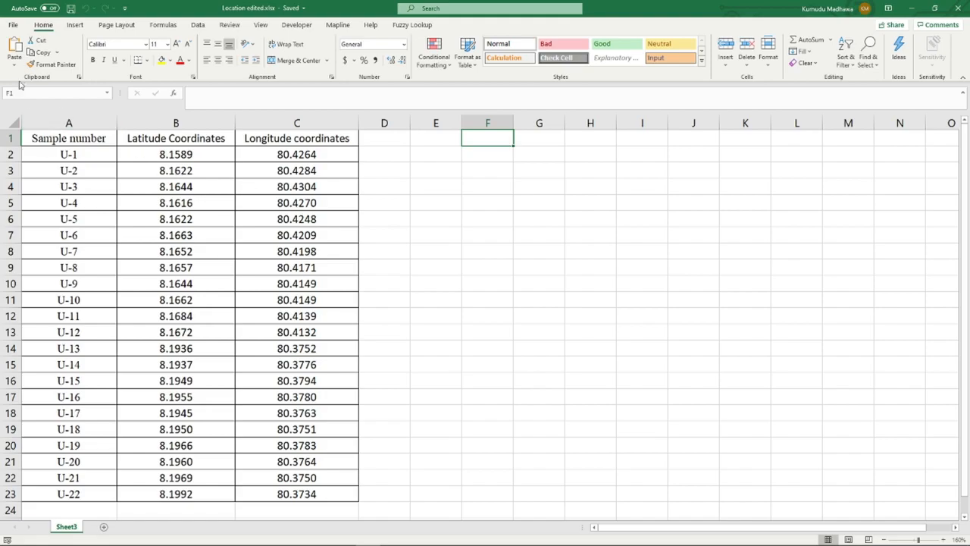
# Save the workbook as a CSV (Comma delimited) file named Location edited, replacing the existing file.
pyautogui.click(12, 24)
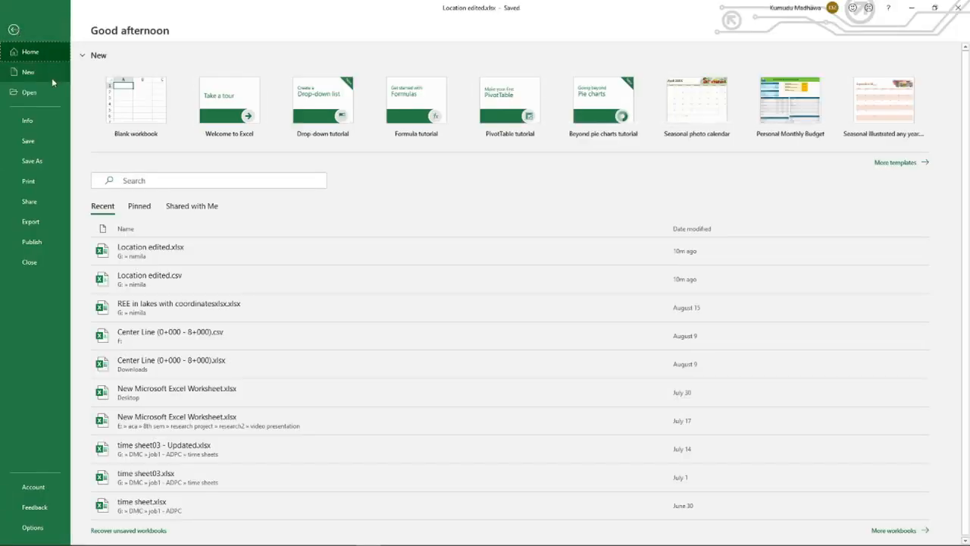
pyautogui.click(47, 161)
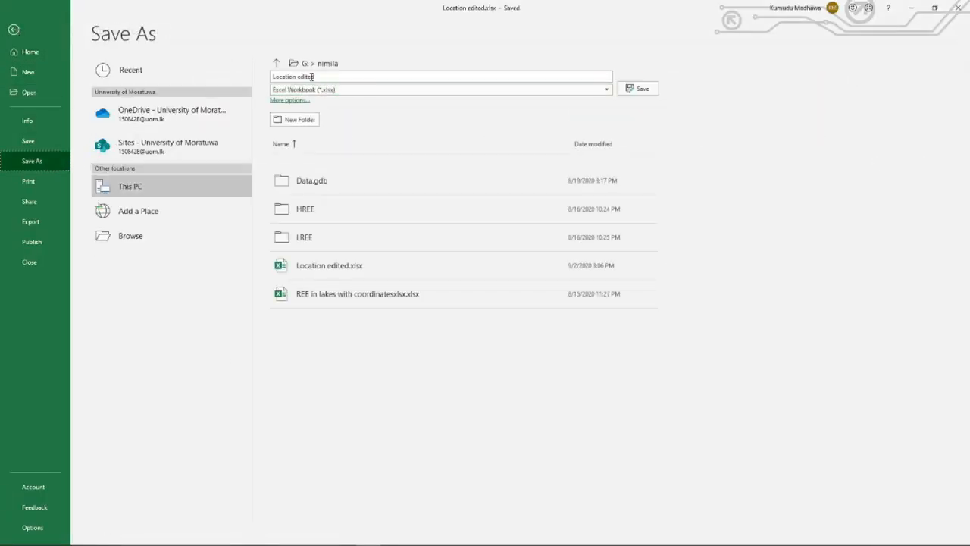
pyautogui.click(352, 92)
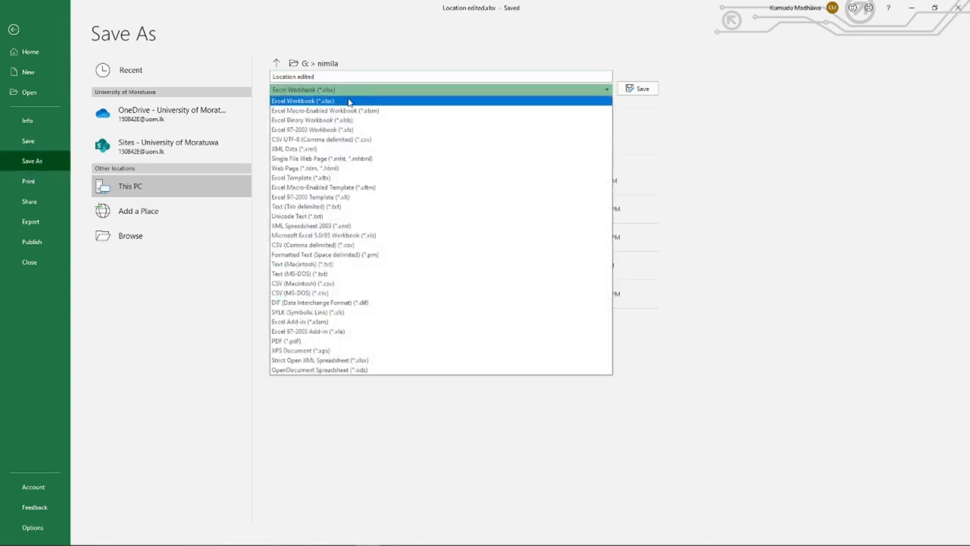
pyautogui.click(334, 246)
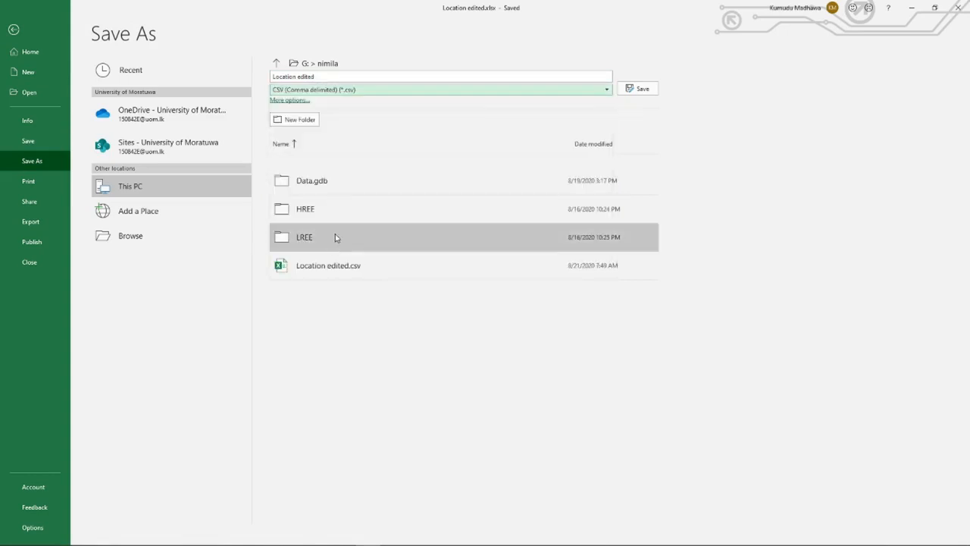
pyautogui.click(646, 92)
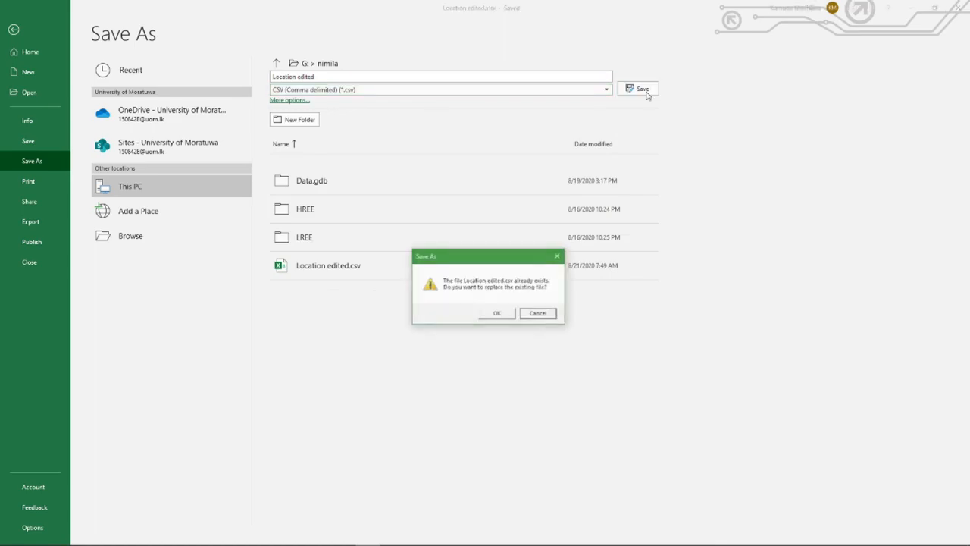
pyautogui.click(499, 312)
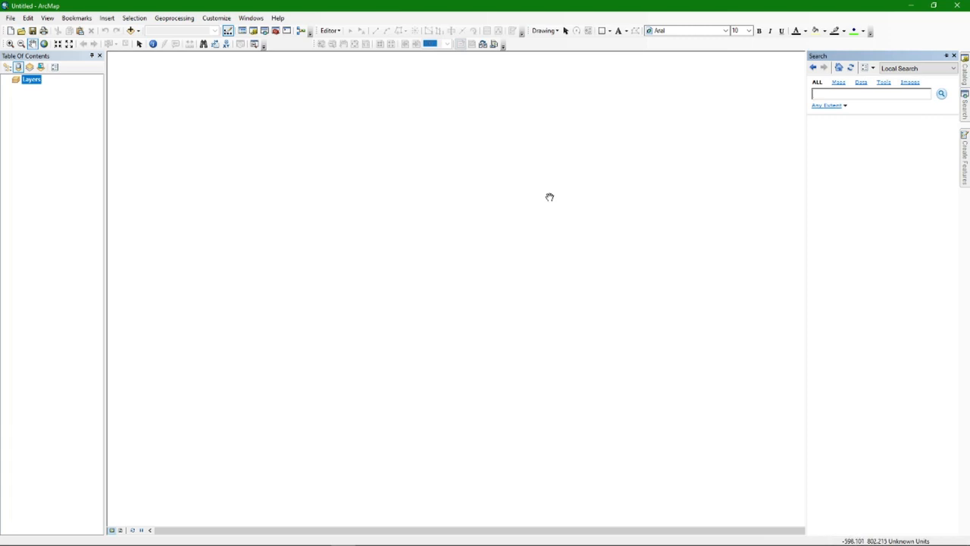
# Switch to ArcMap, add Location edited.csv from the connected folder to the map and review its table records.
pyautogui.click(965, 75)
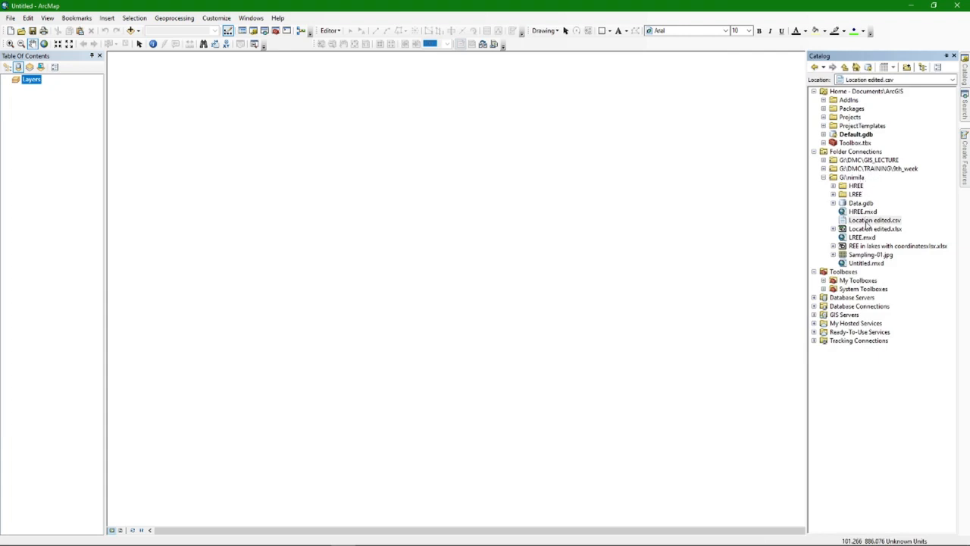
pyautogui.moveTo(867, 221); pyautogui.dragTo(95, 156)
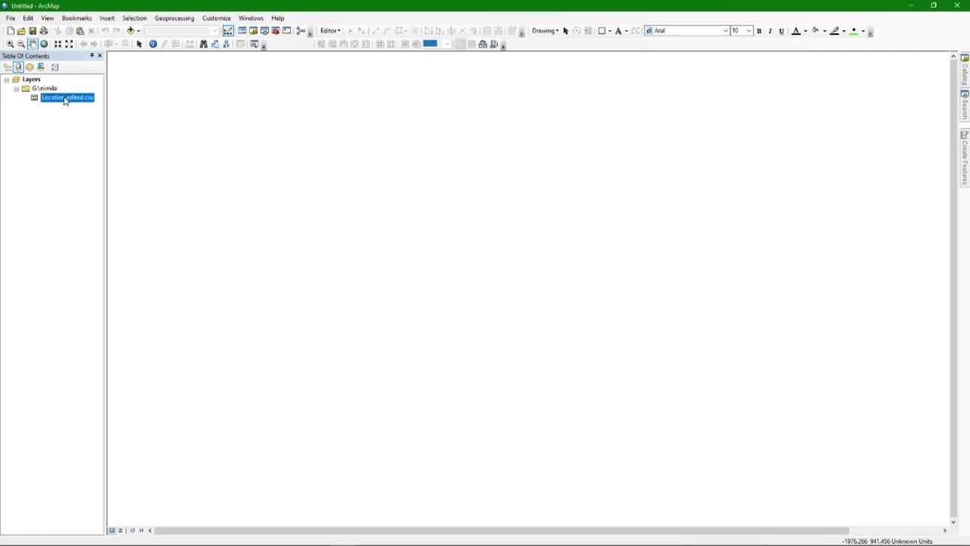
pyautogui.rightClick(65, 101)
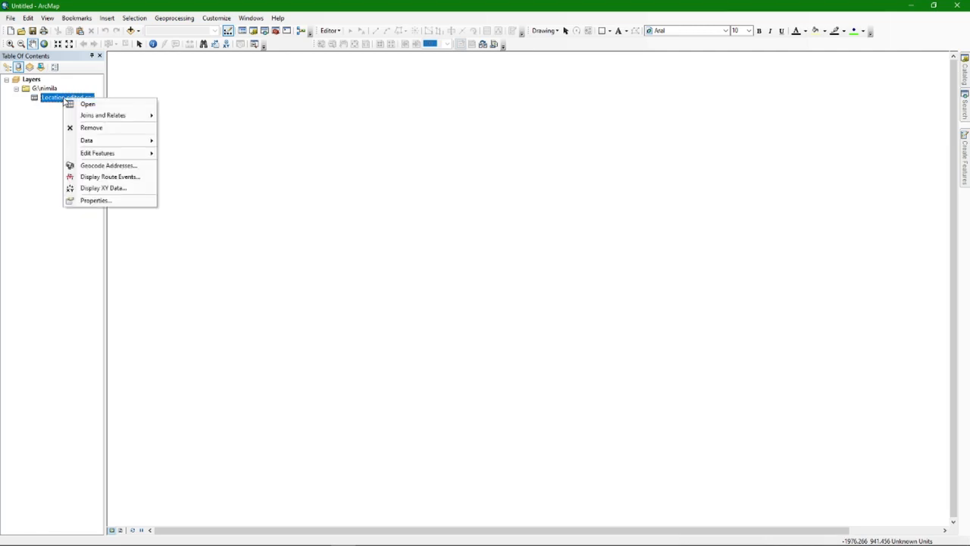
pyautogui.rightClick(54, 101)
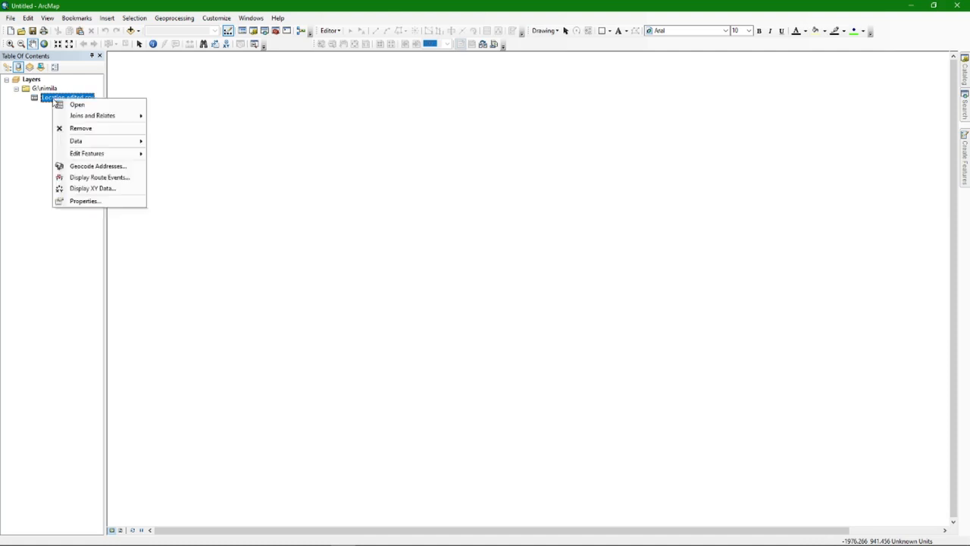
pyautogui.click(77, 104)
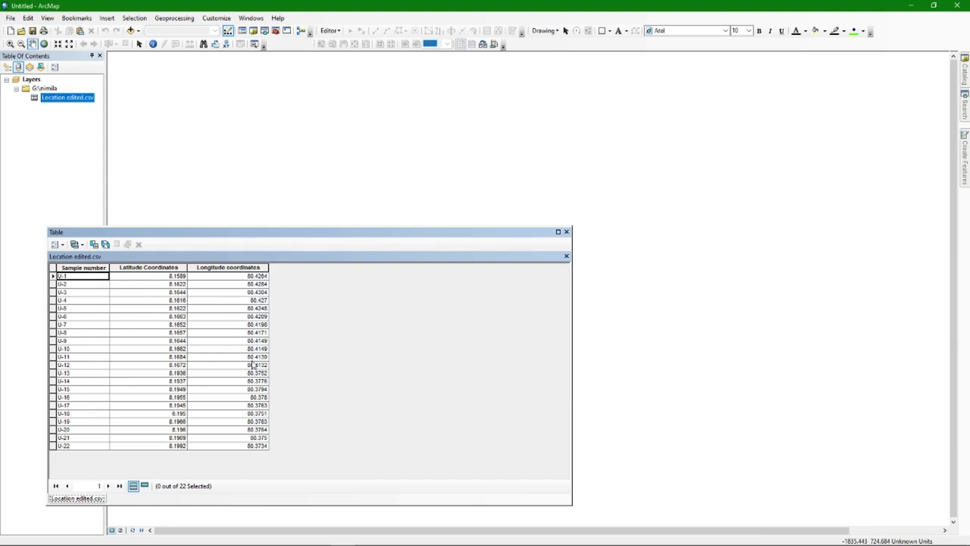
pyautogui.click(566, 231)
# Set up Display XY Data for Location edited.csv with Longitude coordinates as X field and Latitude Coordinates as Y field.
pyautogui.rightClick(73, 102)
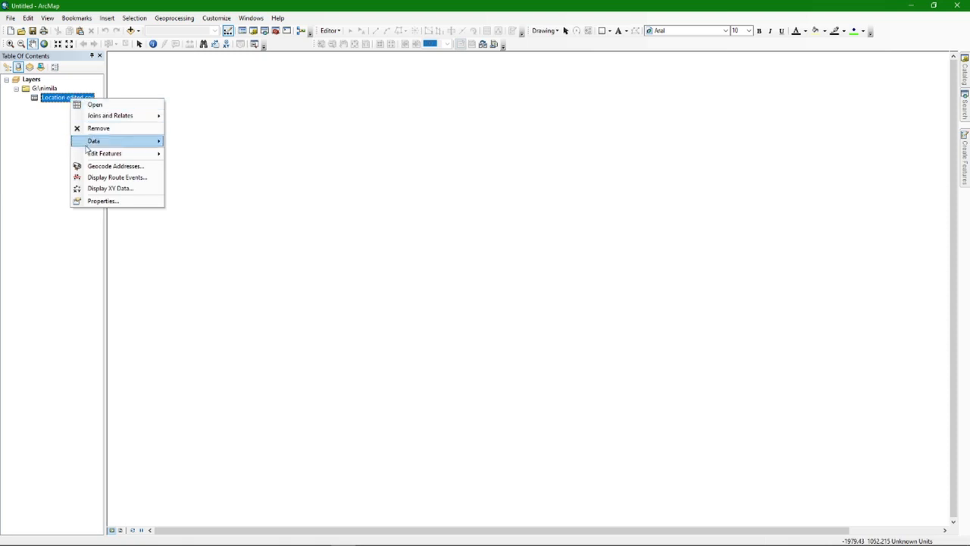
pyautogui.click(119, 190)
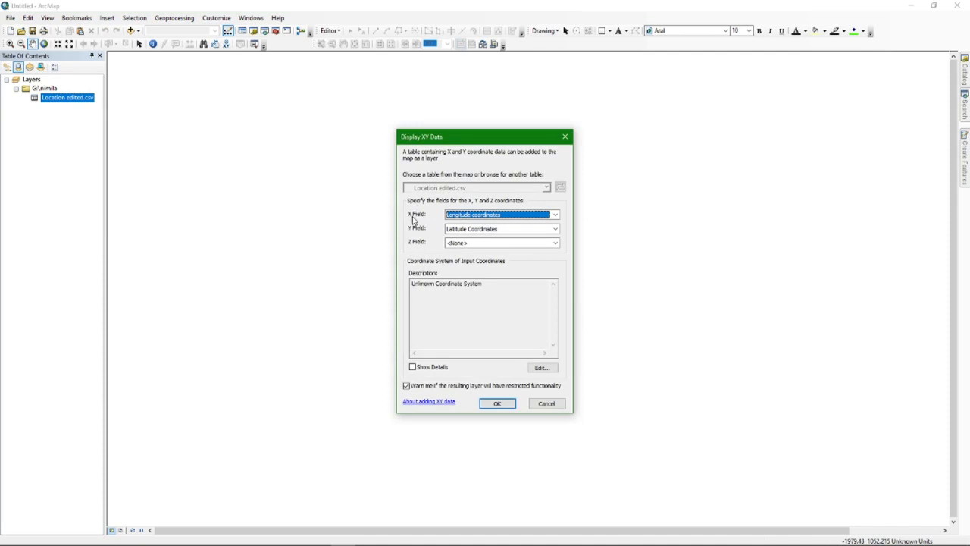
pyautogui.click(555, 215)
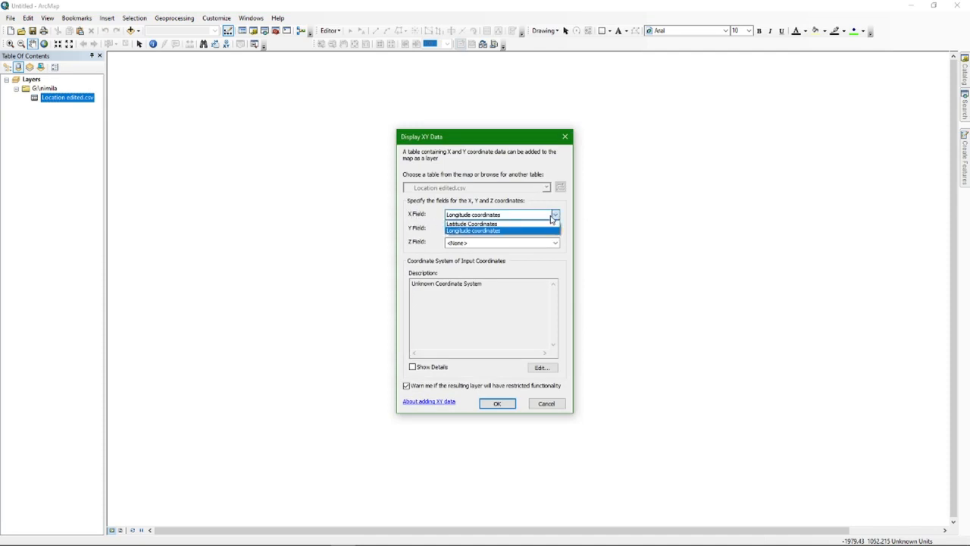
pyautogui.click(481, 231)
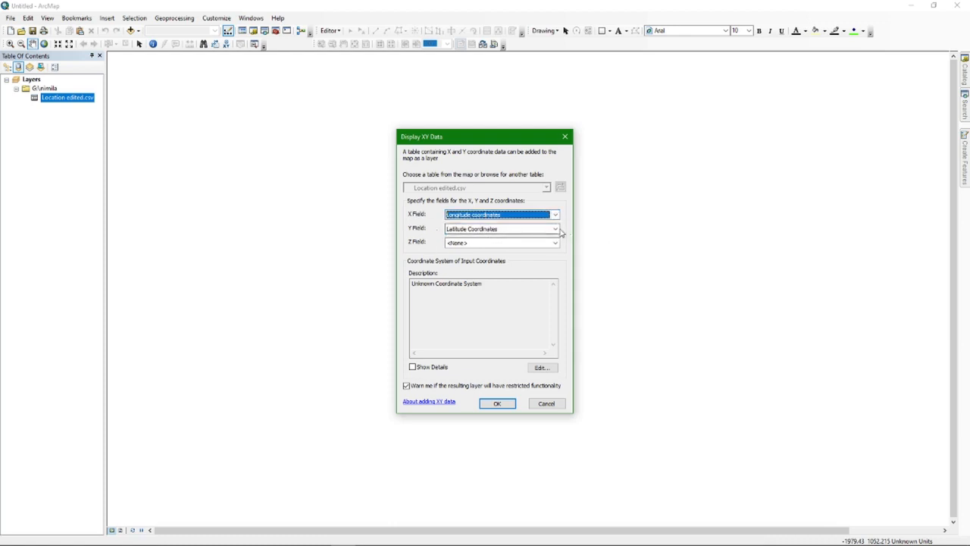
pyautogui.click(556, 229)
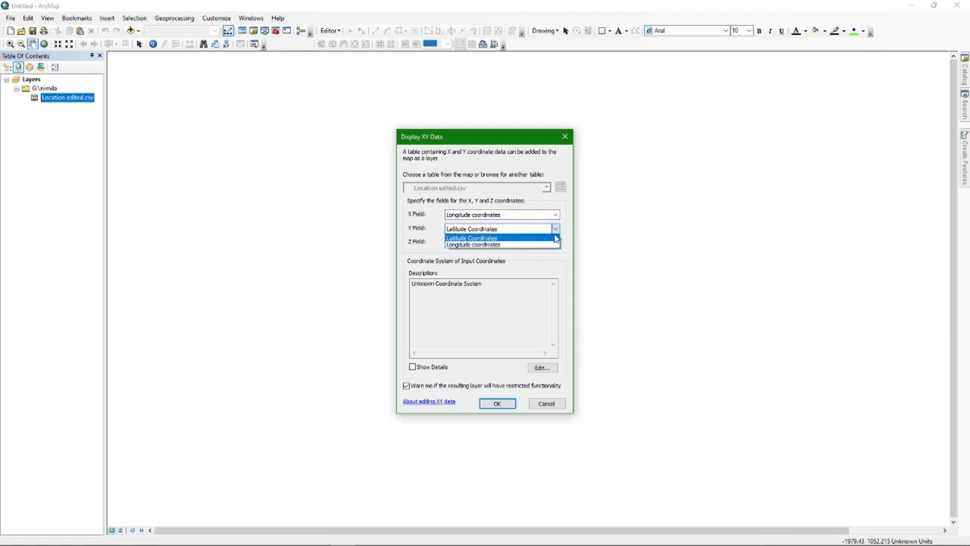
pyautogui.click(481, 239)
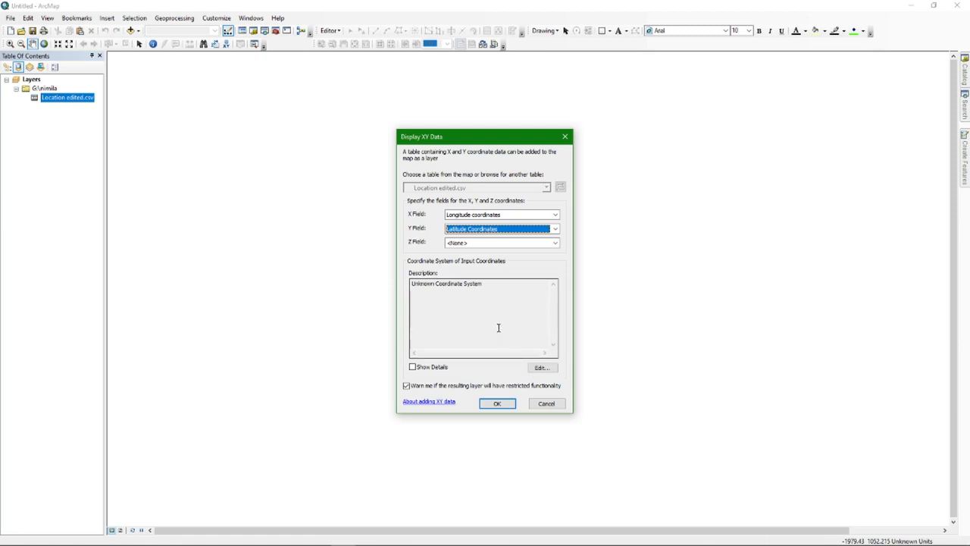
# Open the spatial reference settings for the input XY coordinates and search the coordinate systems for code 4326.
pyautogui.click(541, 368)
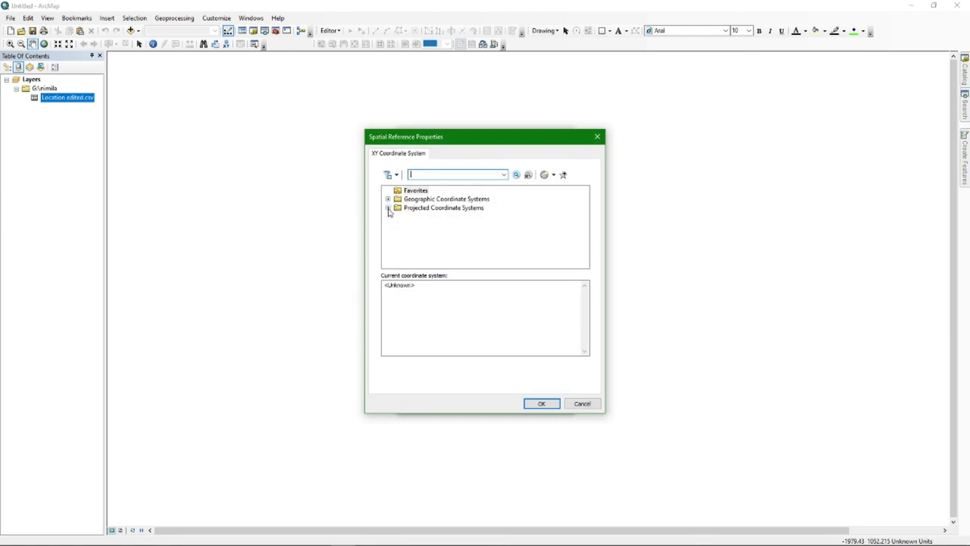
pyautogui.click(388, 208)
pyautogui.click(388, 190)
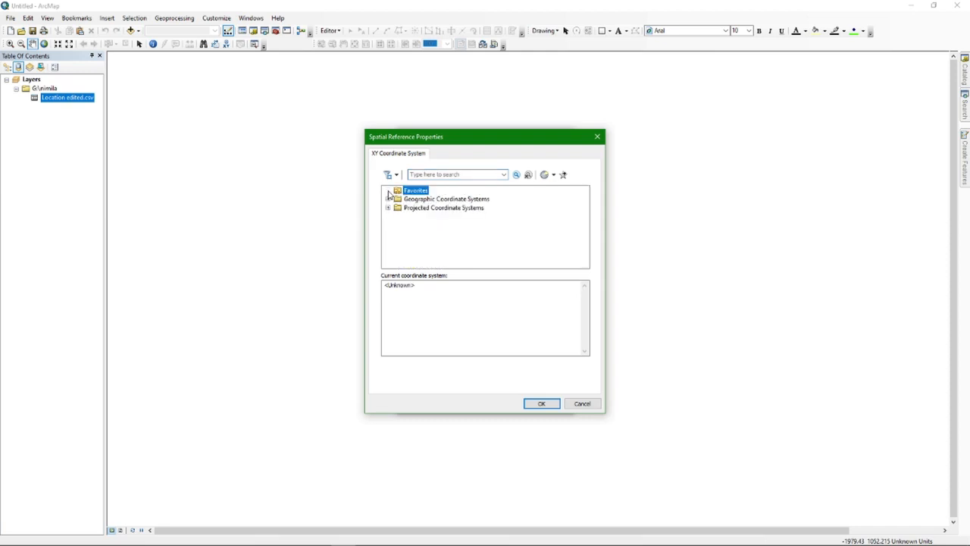
pyautogui.click(442, 175)
pyautogui.write('4326')
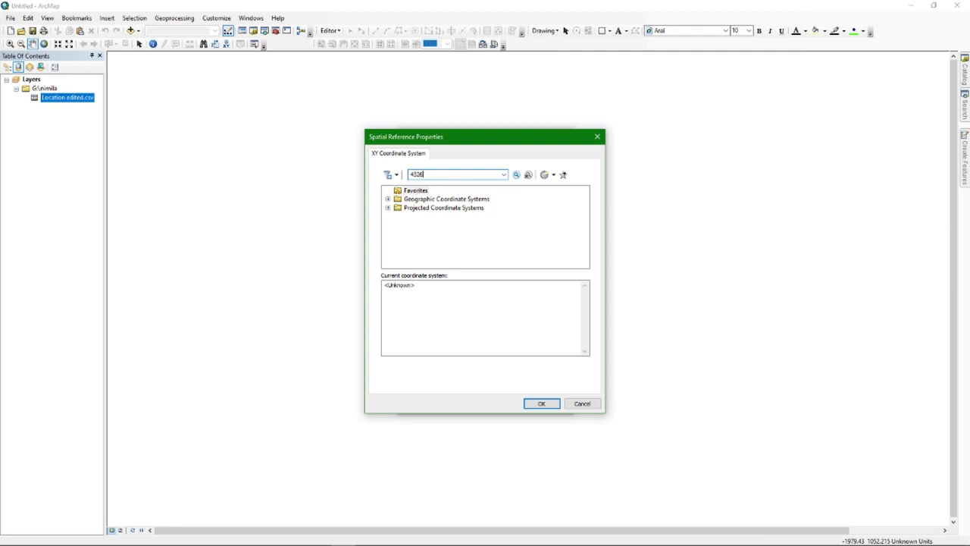
pyautogui.press('Return')
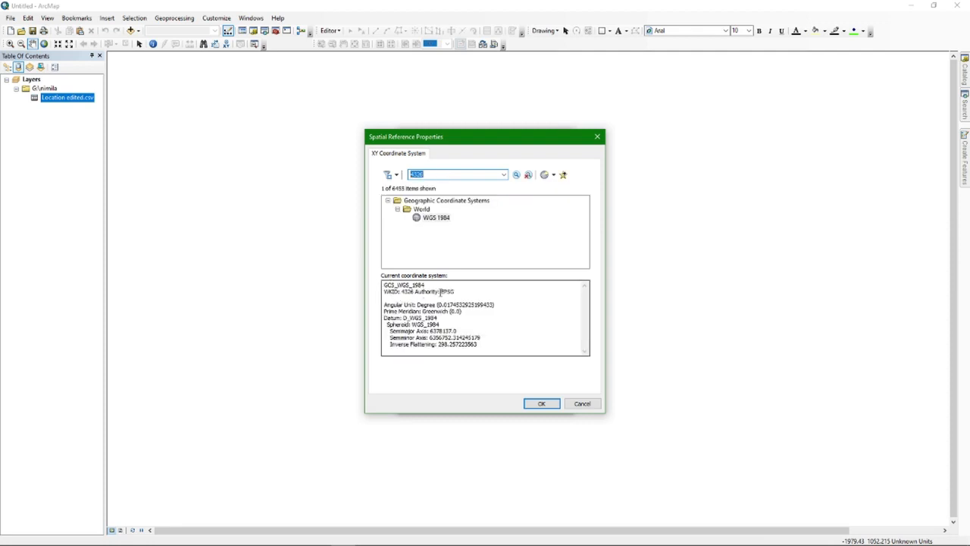
# Check the WKID of WGS 1984, assign it as the input coordinate system and create the XY point layer despite restricted functionality.
pyautogui.click(384, 292)
pyautogui.moveTo(385, 292); pyautogui.dragTo(413, 292)
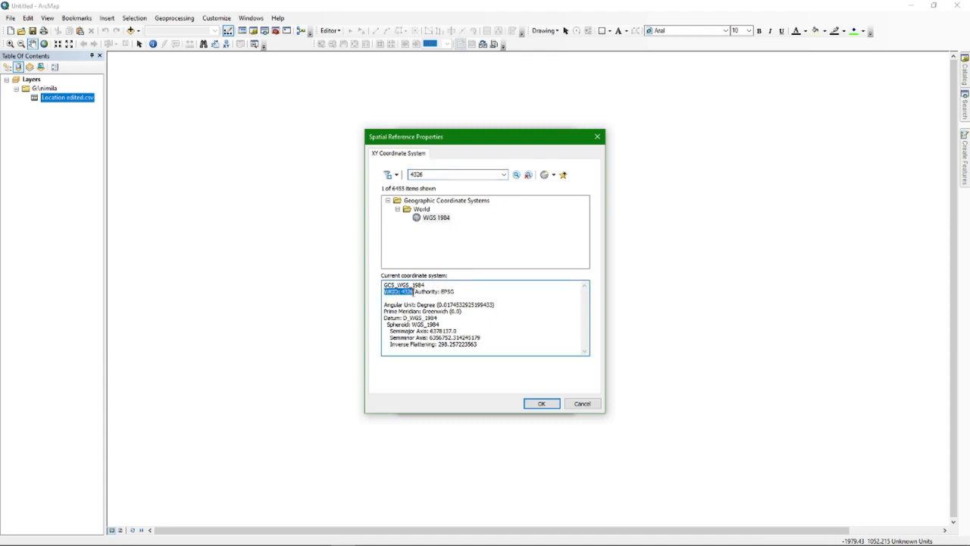
pyautogui.click(454, 288)
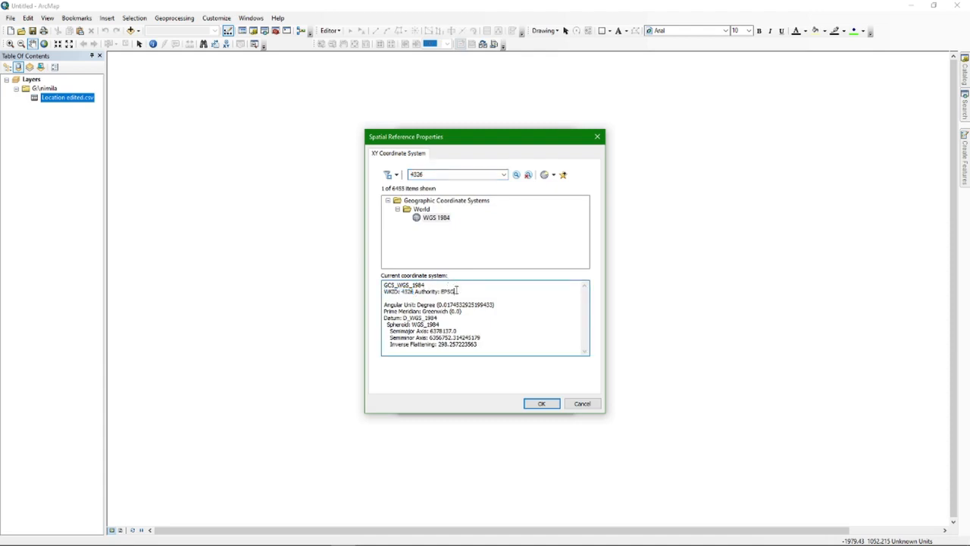
pyautogui.doubleClick(440, 175)
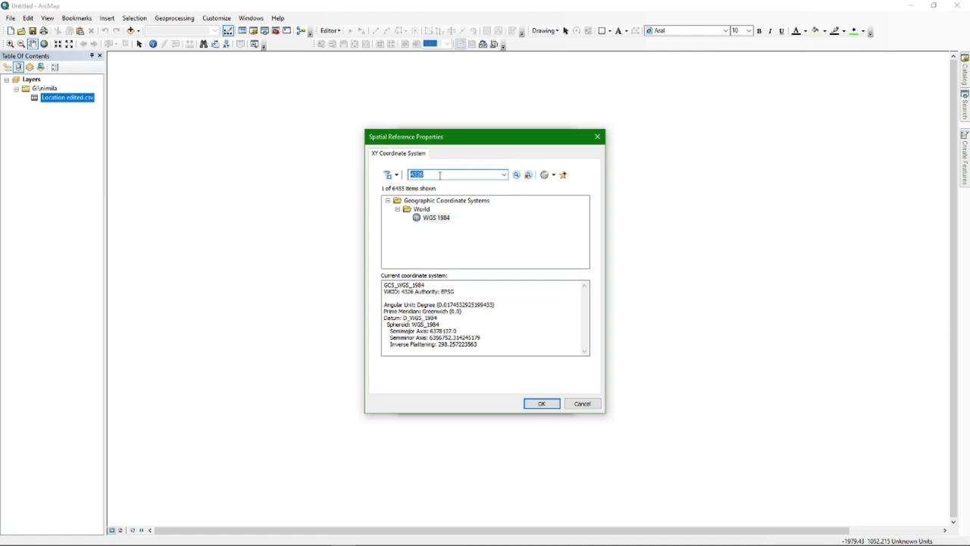
pyautogui.click(440, 177)
pyautogui.click(435, 220)
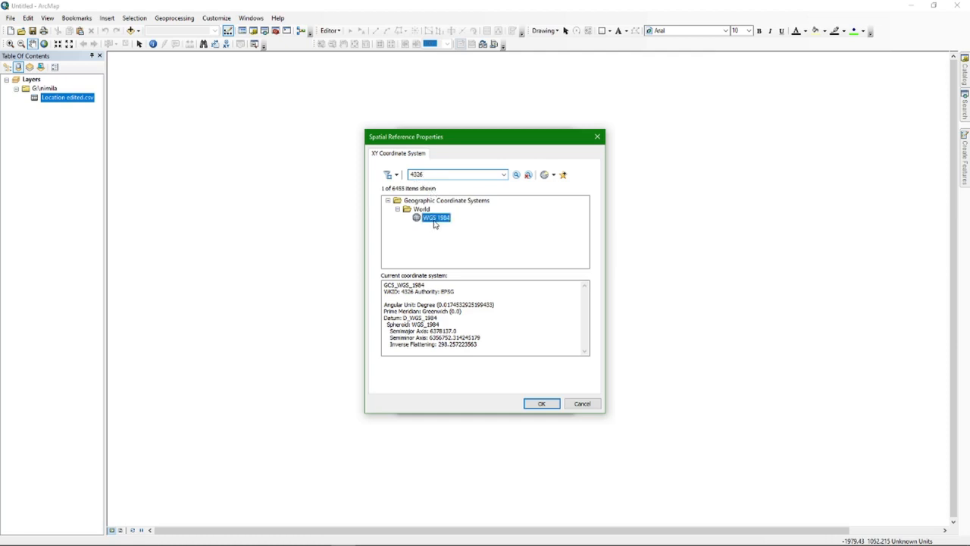
pyautogui.click(543, 404)
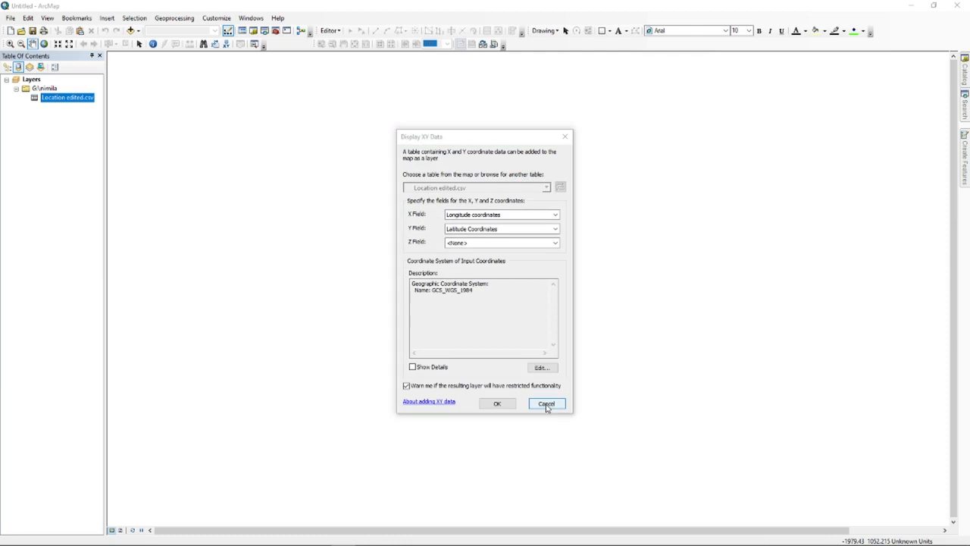
pyautogui.click(498, 404)
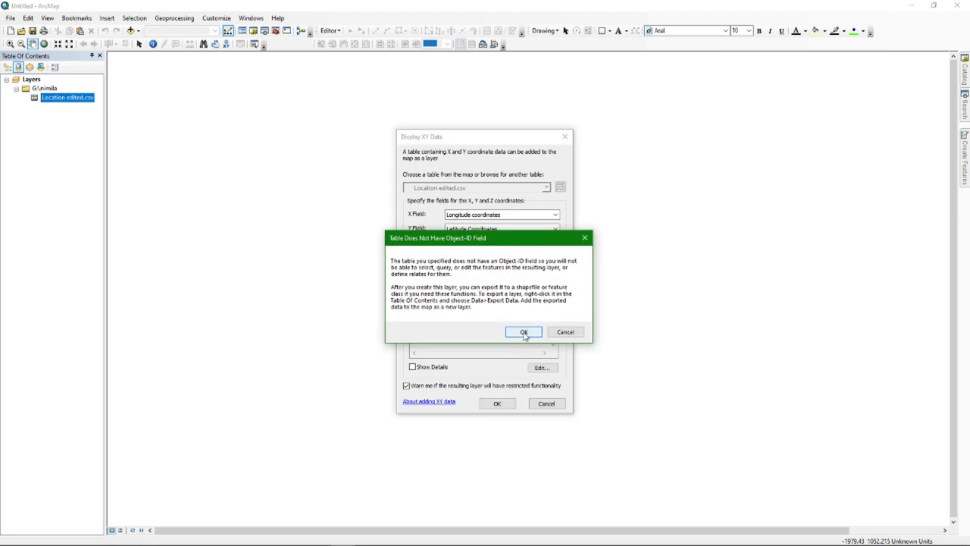
pyautogui.click(524, 332)
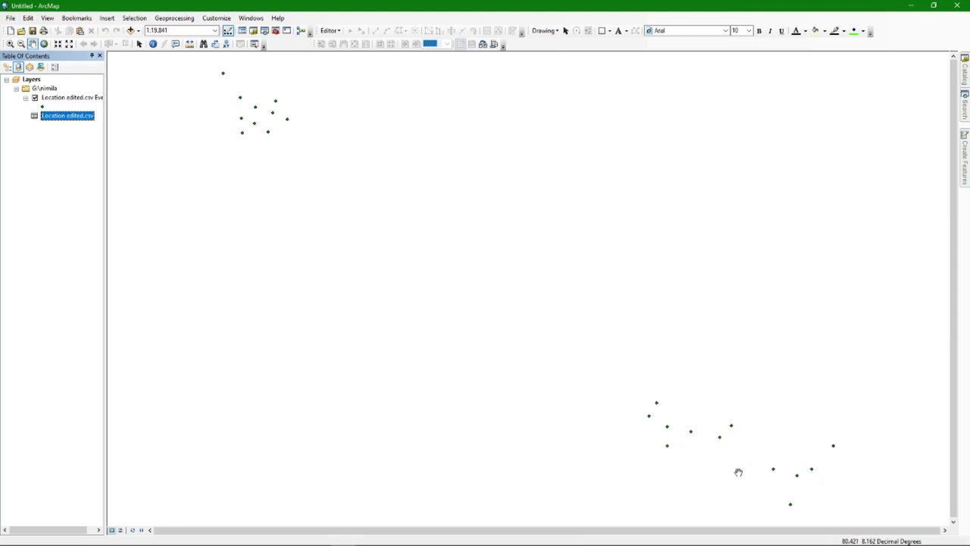
# Export all features of the Location edited.csv Events layer to G:\DMC\GIS_LECTURE as sample_locations and add the result to the map.
pyautogui.click(72, 98)
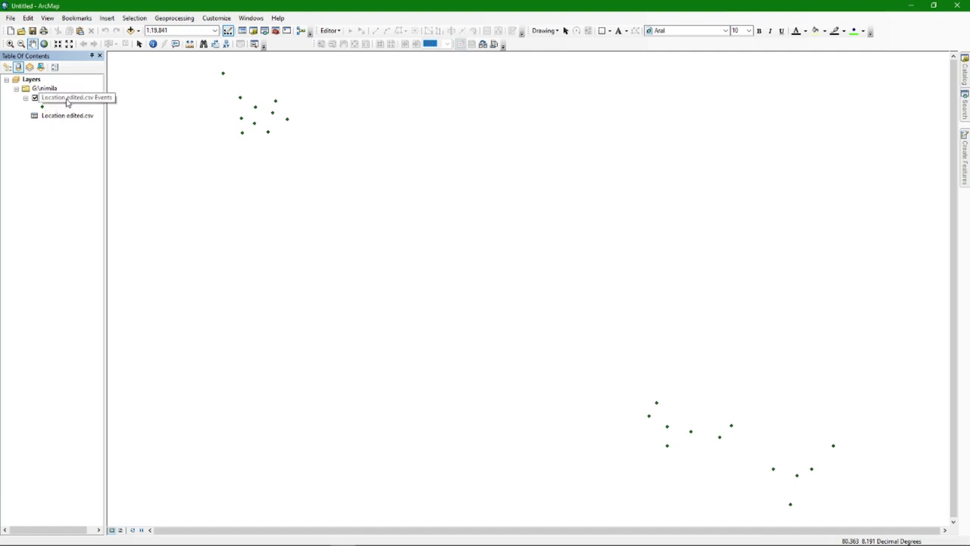
pyautogui.rightClick(68, 102)
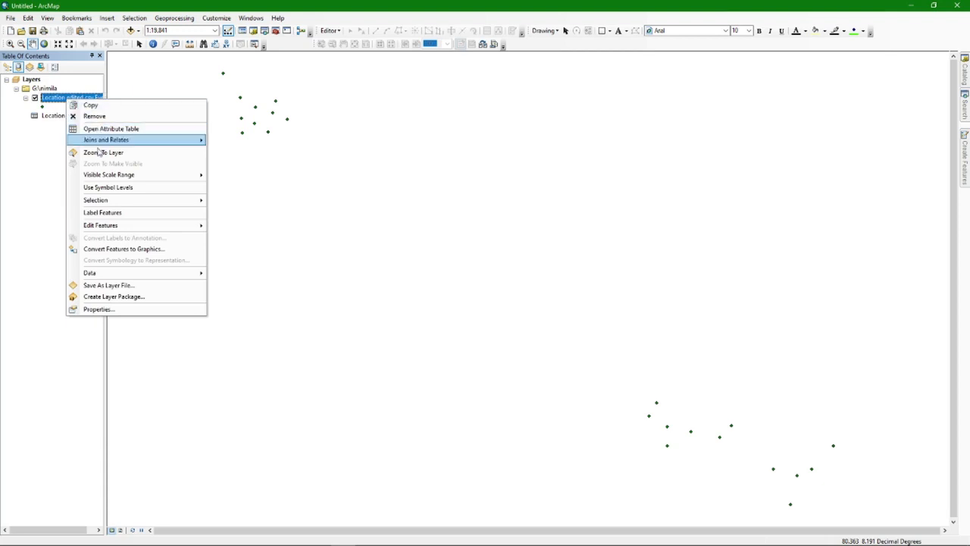
pyautogui.moveTo(110, 274)
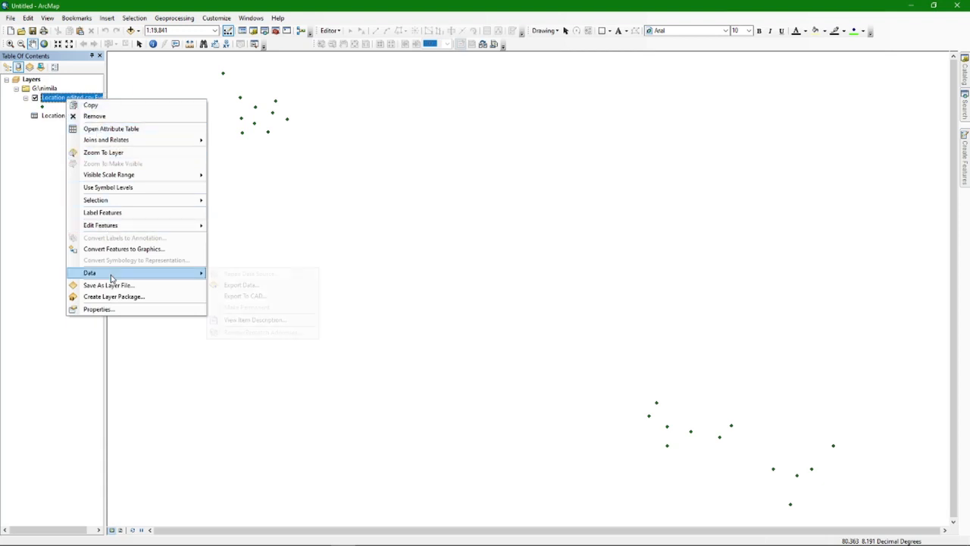
pyautogui.click(244, 285)
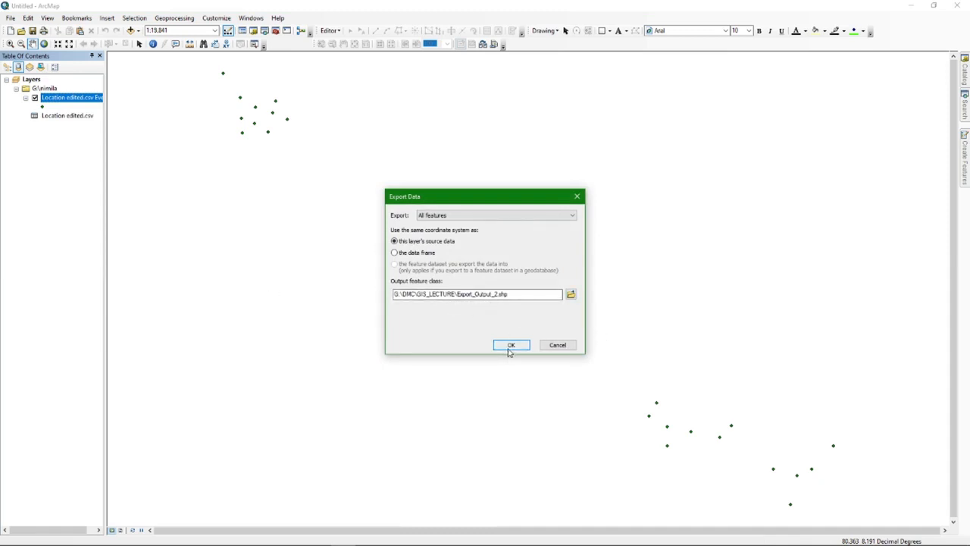
pyautogui.click(498, 294)
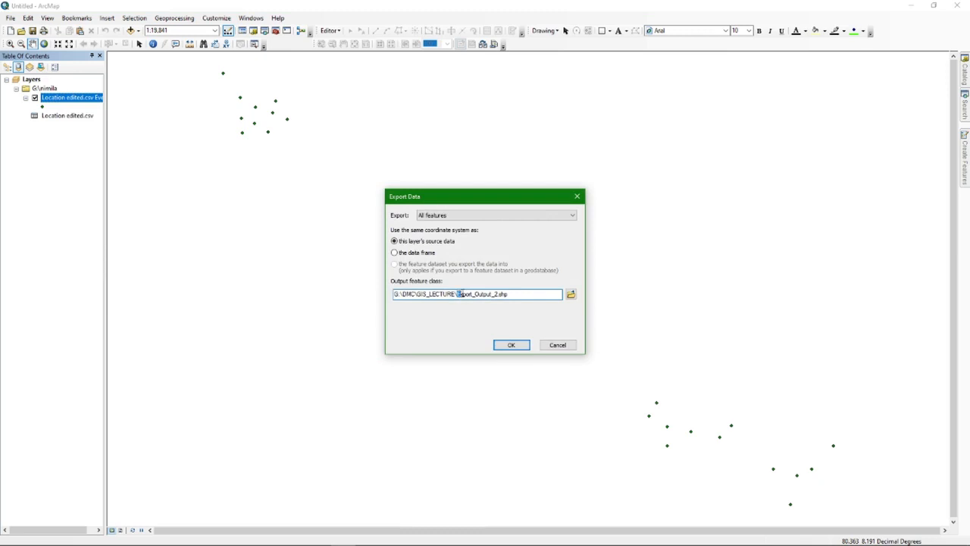
pyautogui.moveTo(459, 295); pyautogui.dragTo(496, 295)
pyautogui.write('sample locations')
pyautogui.click(523, 347)
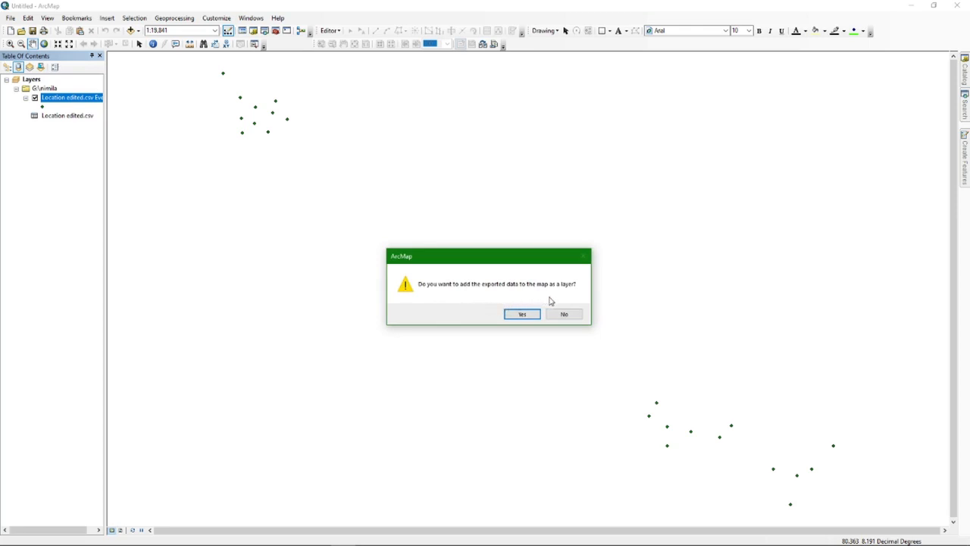
pyautogui.click(533, 314)
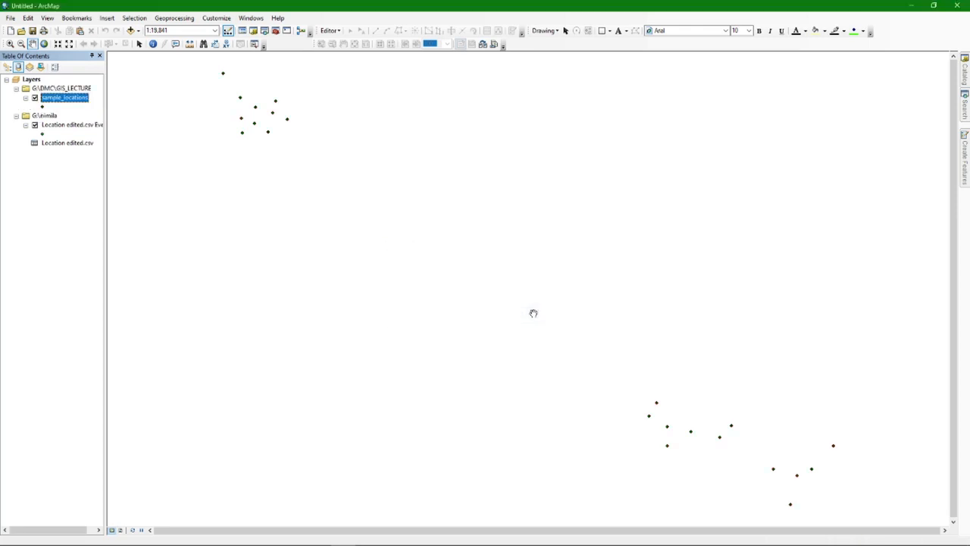
# Turn off the Location edited.csv Events layer and remove the whole G:\nimila source group from the map.
pyautogui.click(35, 125)
pyautogui.click(16, 115)
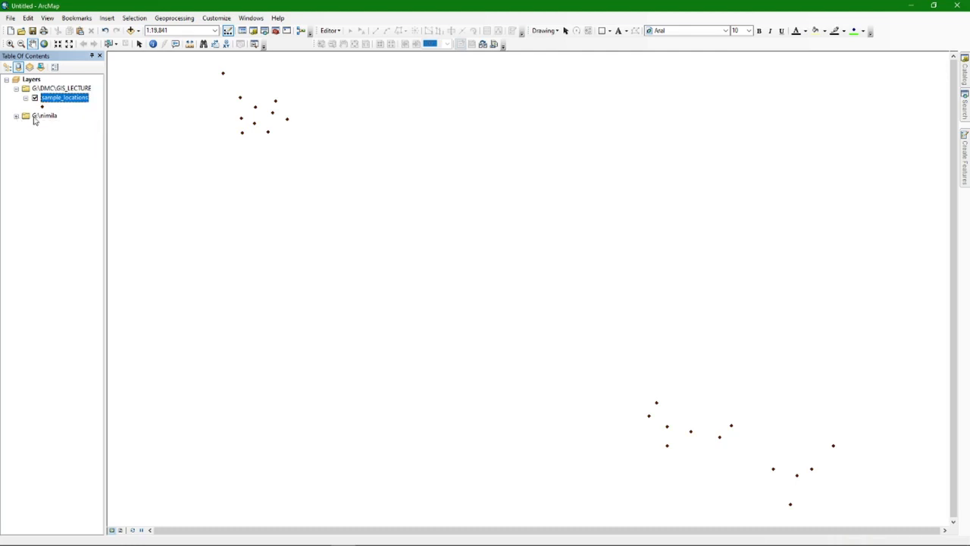
pyautogui.click(44, 115)
pyautogui.rightClick(47, 116)
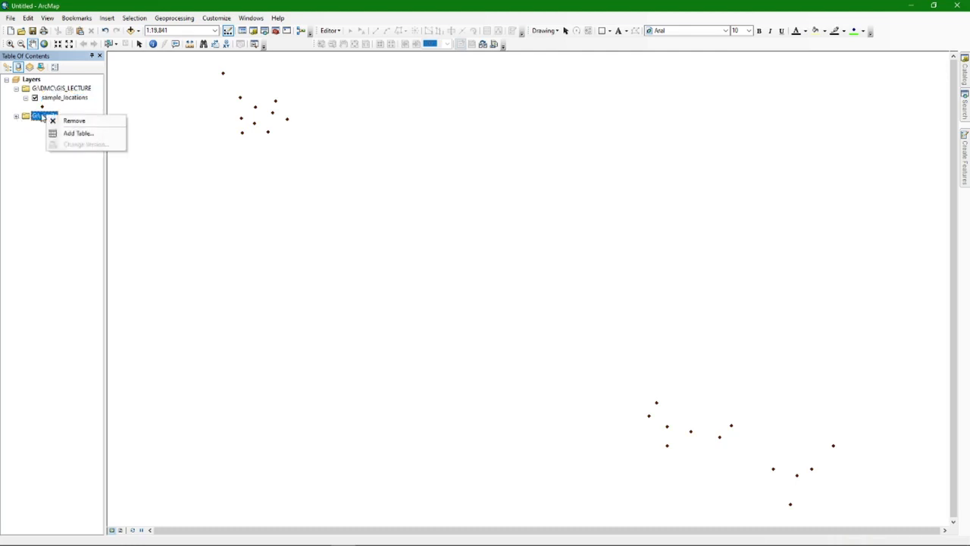
pyautogui.click(65, 121)
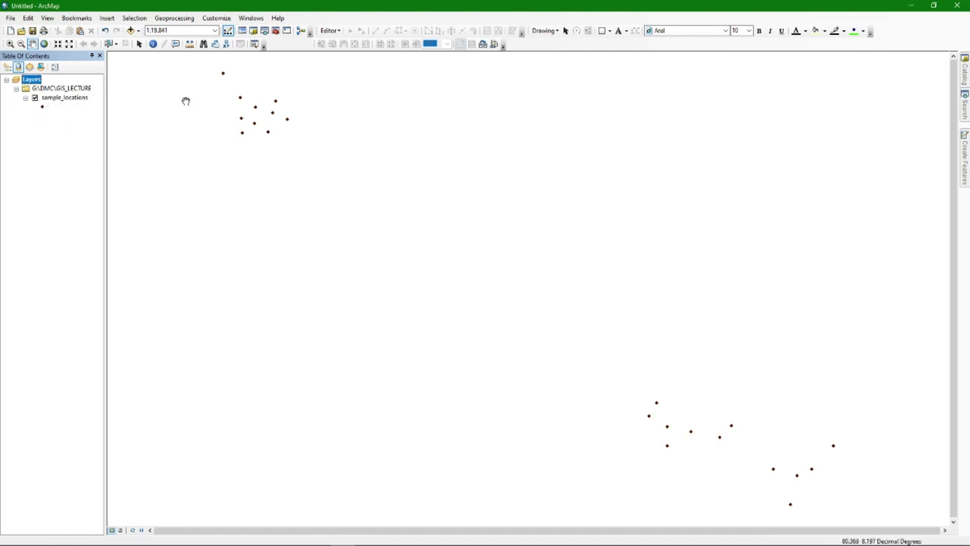
# Review the sample_locations attribute table with its sample number, latitude and longitude fields, and close it.
pyautogui.moveTo(265, 102); pyautogui.dragTo(216, 102)
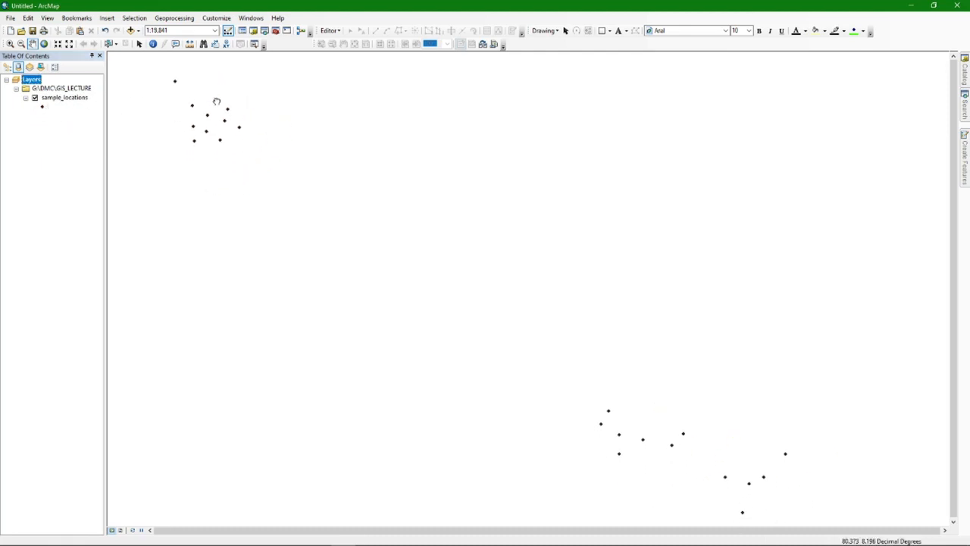
pyautogui.moveTo(603, 416); pyautogui.dragTo(612, 404)
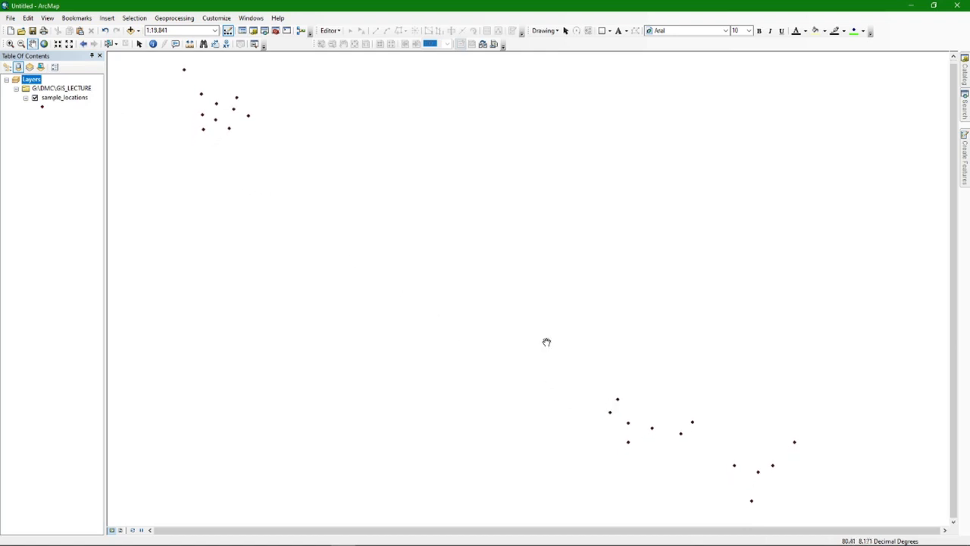
pyautogui.click(67, 98)
pyautogui.rightClick(69, 98)
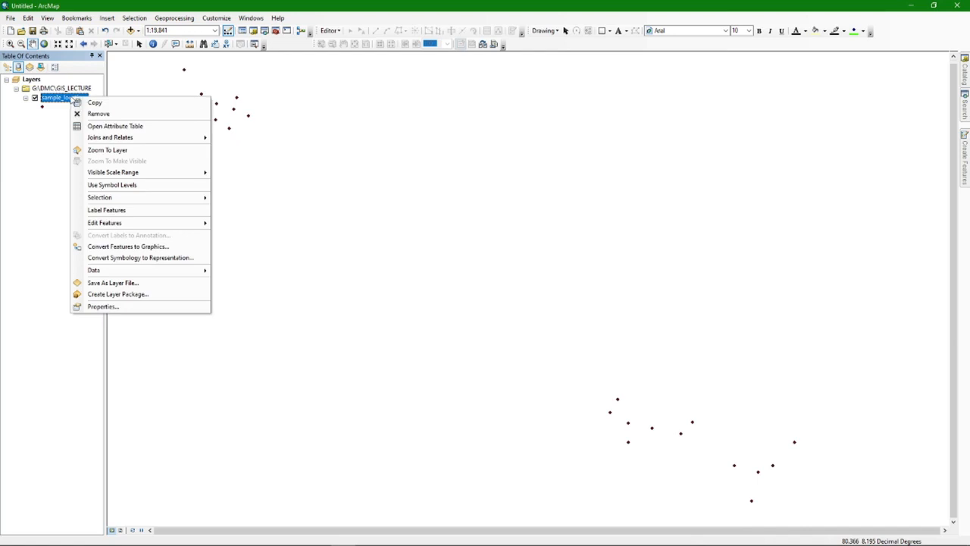
pyautogui.click(102, 127)
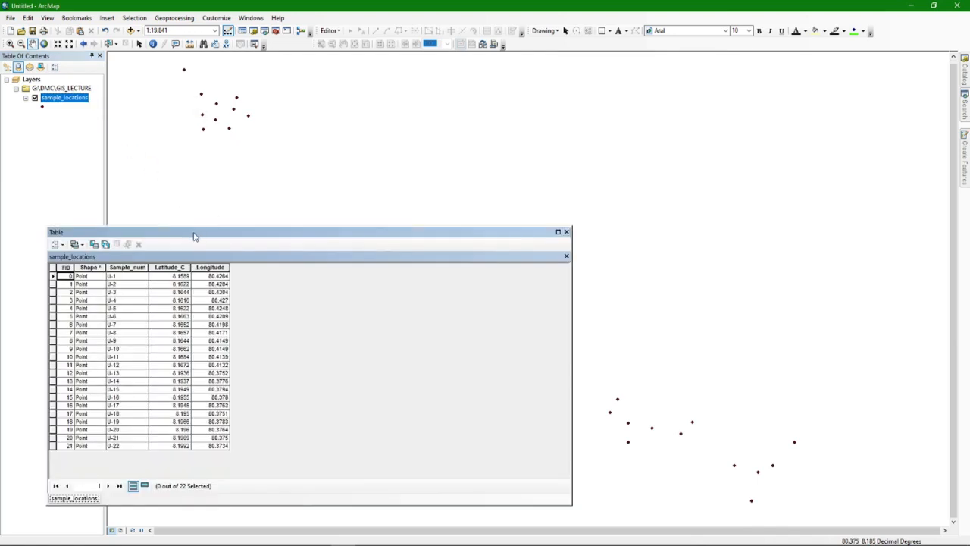
pyautogui.moveTo(194, 237); pyautogui.dragTo(214, 206)
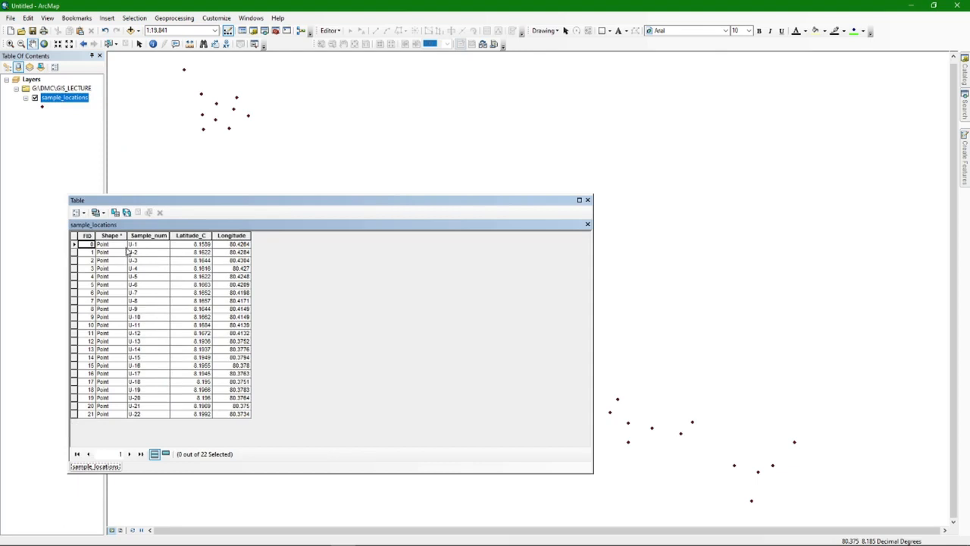
pyautogui.click(588, 199)
pyautogui.moveTo(248, 153); pyautogui.dragTo(237, 179)
pyautogui.moveTo(349, 252); pyautogui.dragTo(361, 226)
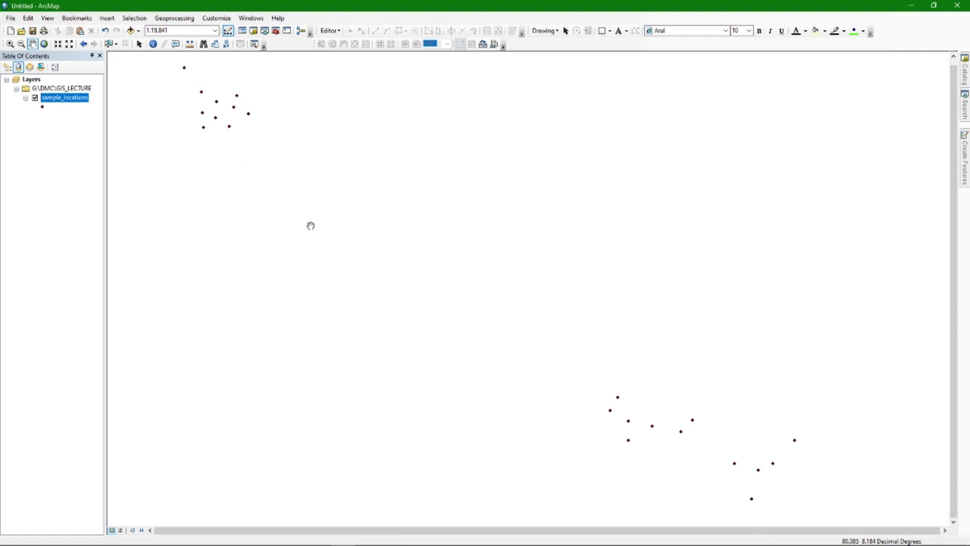
# Add the Imagery with Labels basemap beneath the sample location points.
pyautogui.click(12, 19)
pyautogui.moveTo(61, 103)
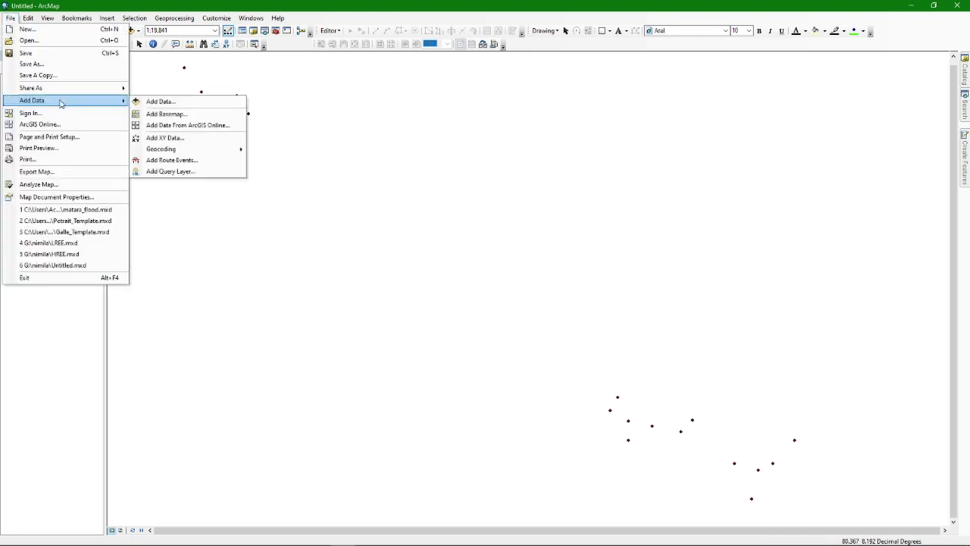
pyautogui.click(166, 114)
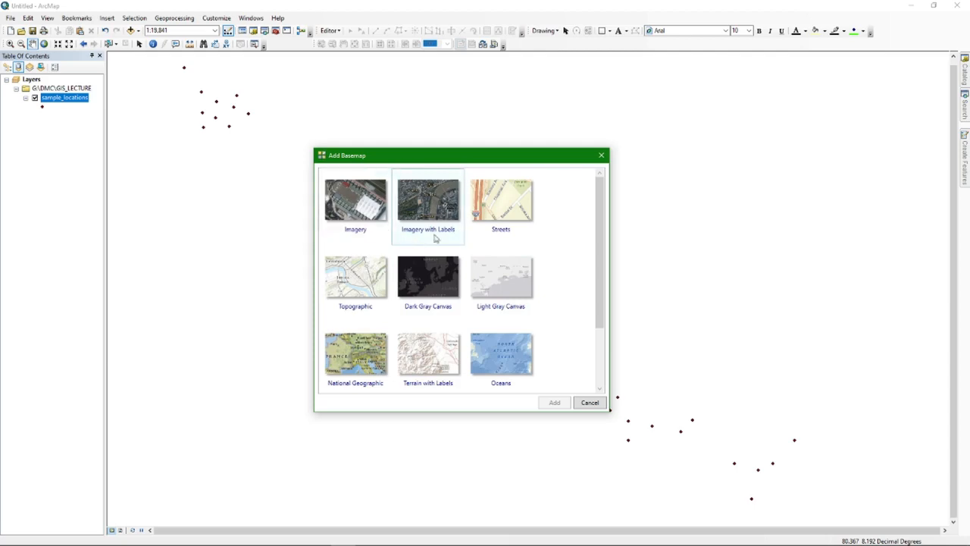
pyautogui.click(445, 209)
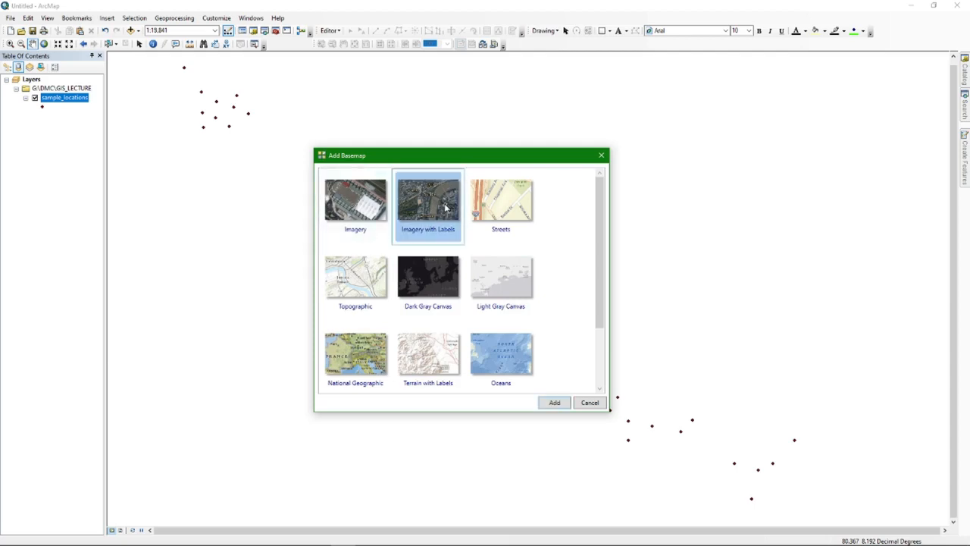
pyautogui.click(555, 402)
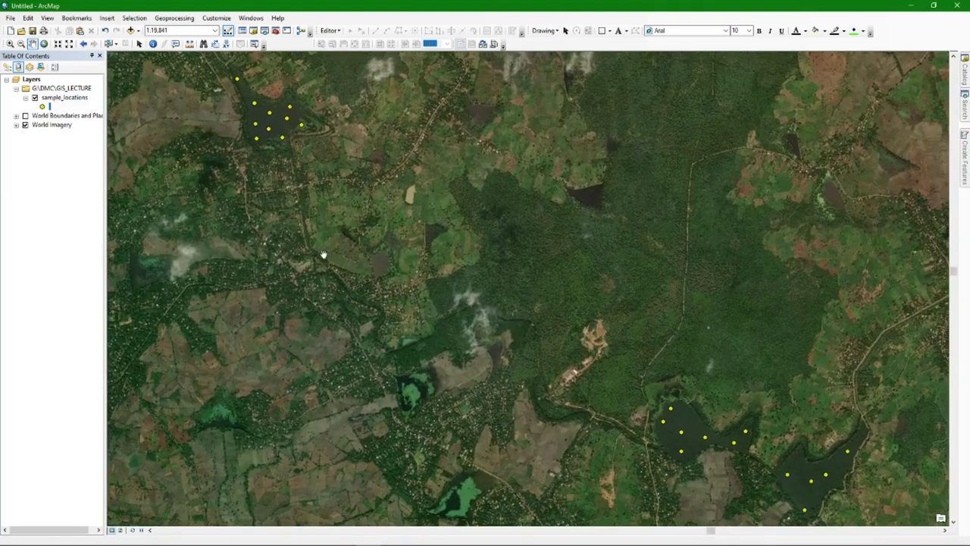